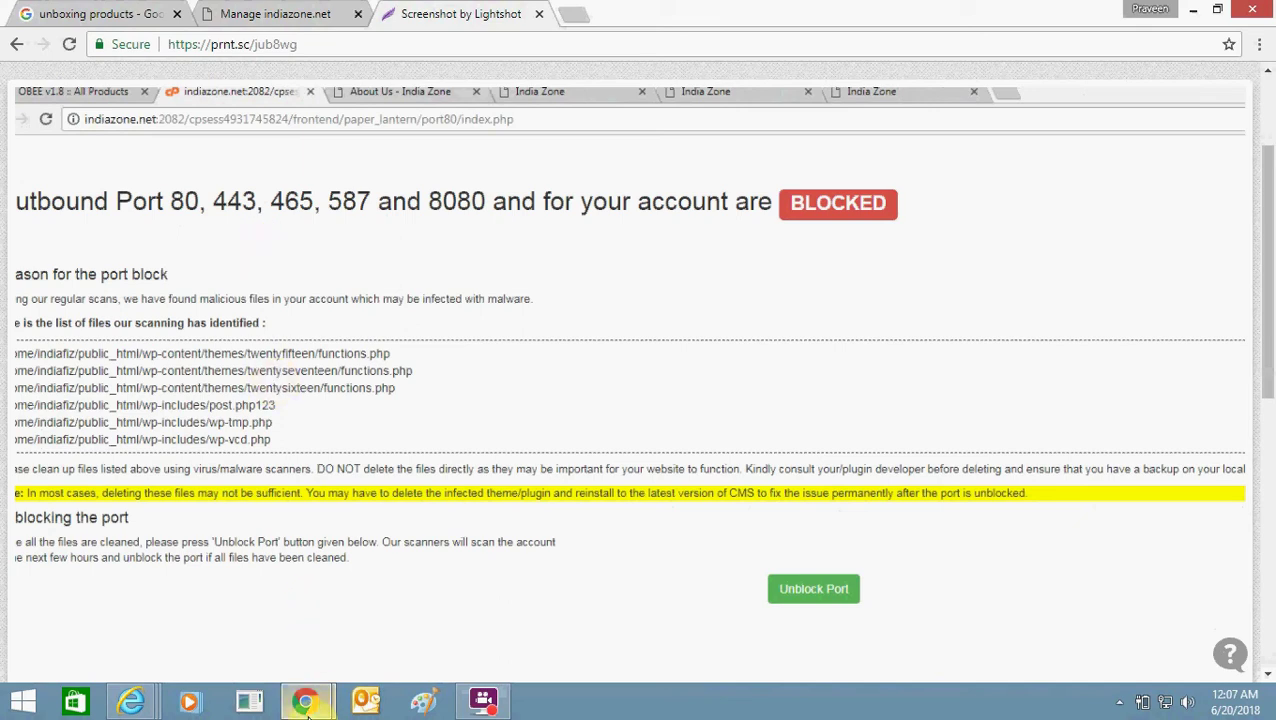
mouse_move(305, 701)
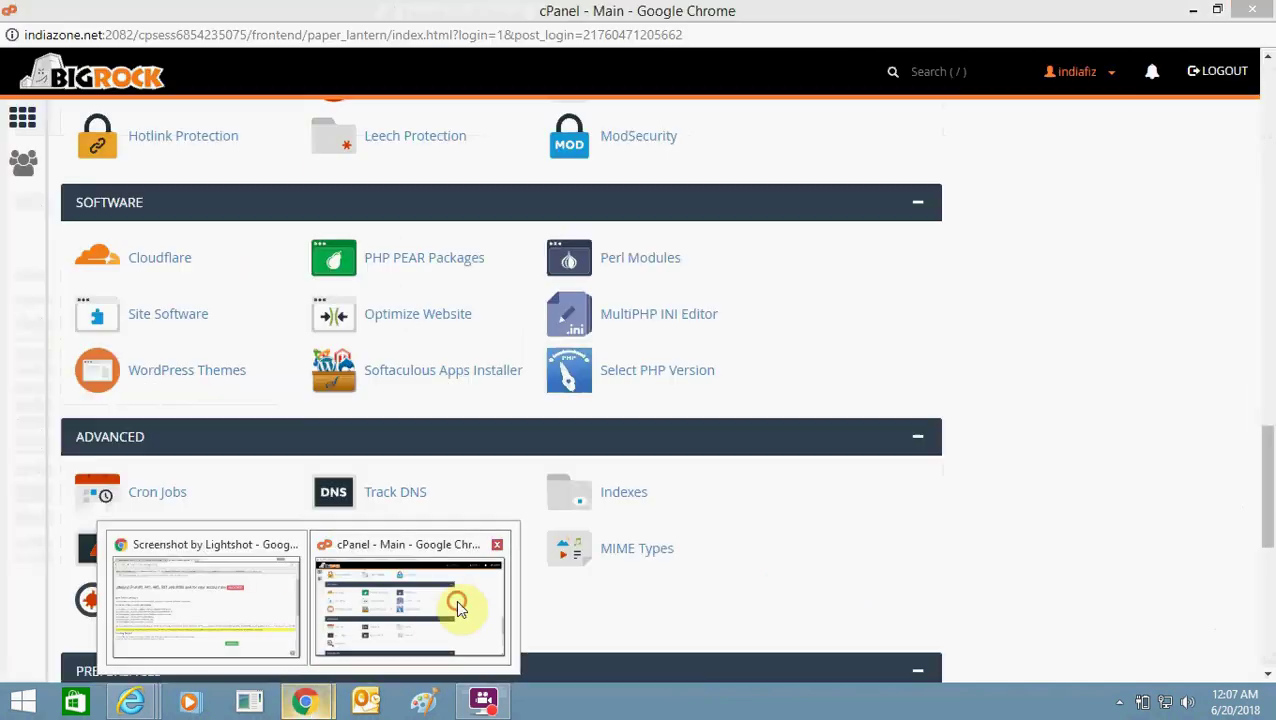
click(456, 599)
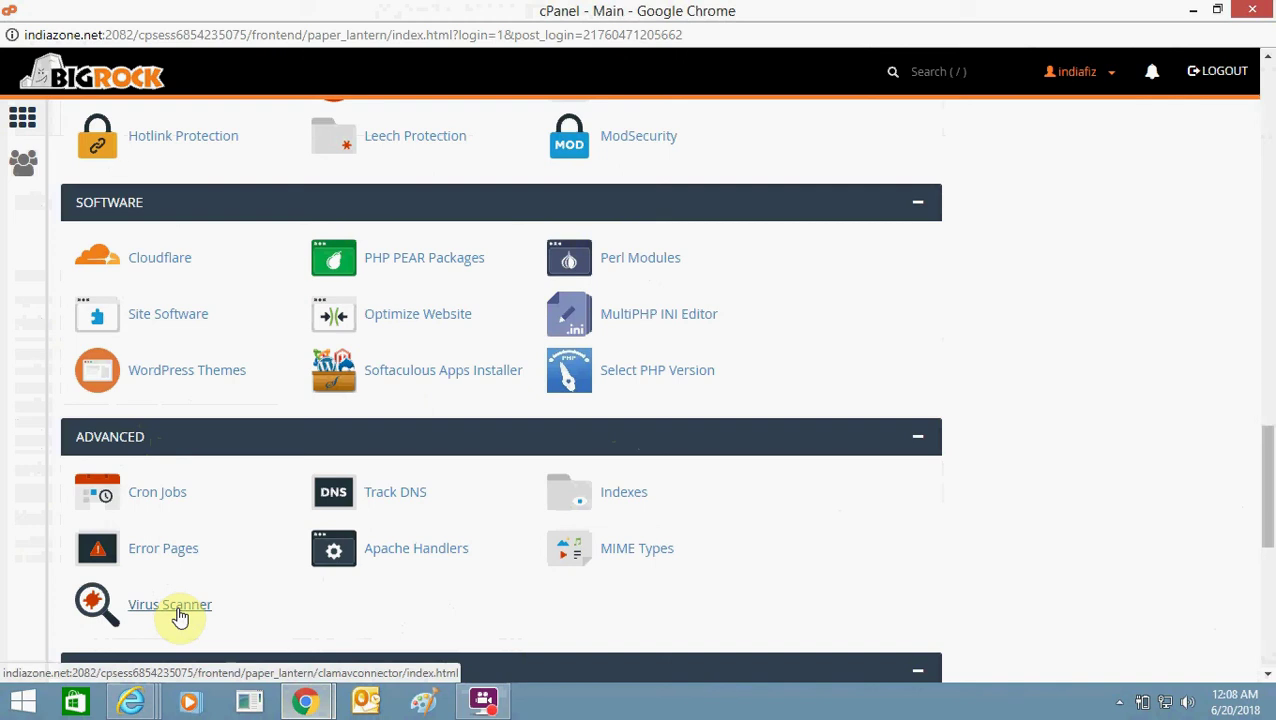
Launch a Virus Scanner scan of the entire home directory.
click(180, 615)
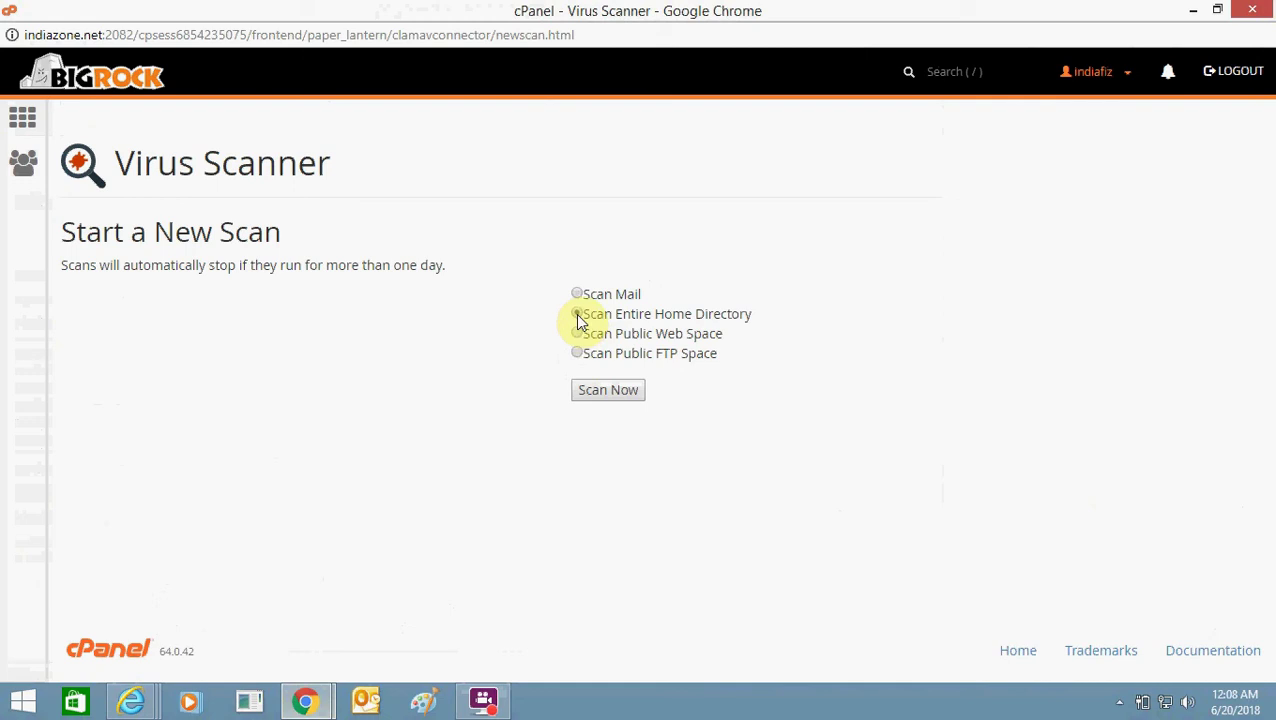
click(608, 391)
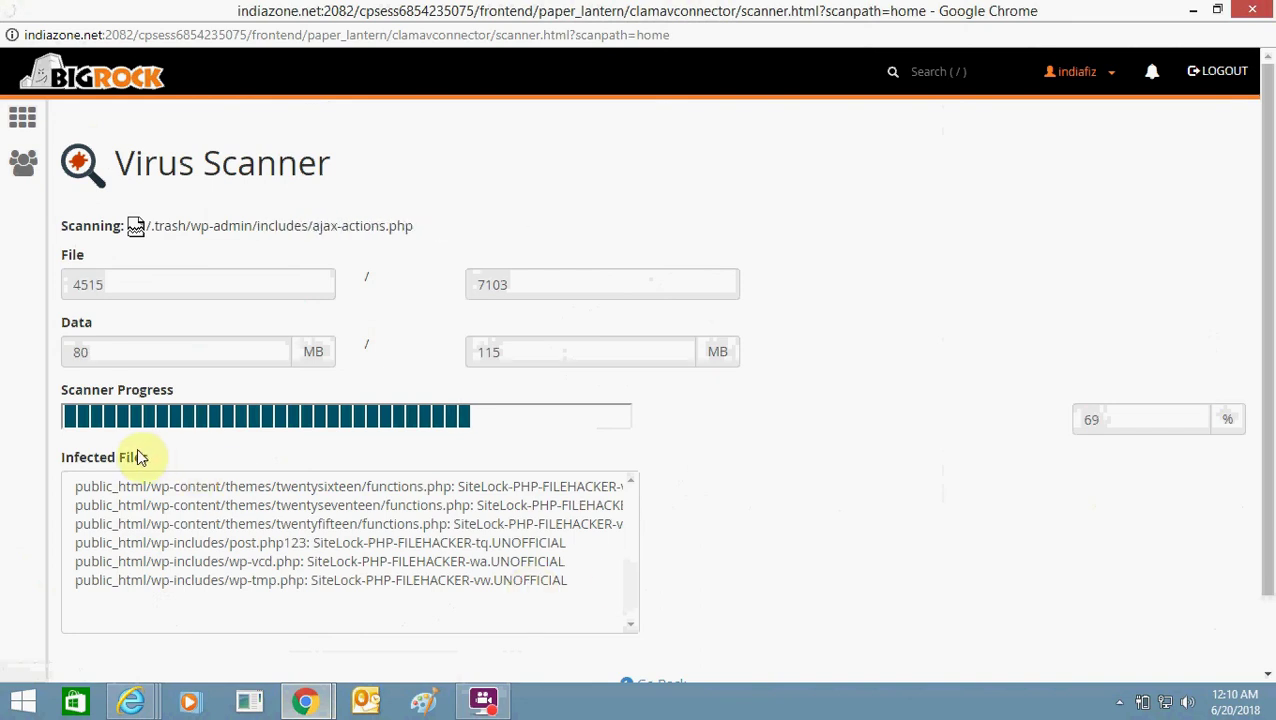
Wait for the home-directory scan to complete with 14 infected files found.
triple_click(66, 466)
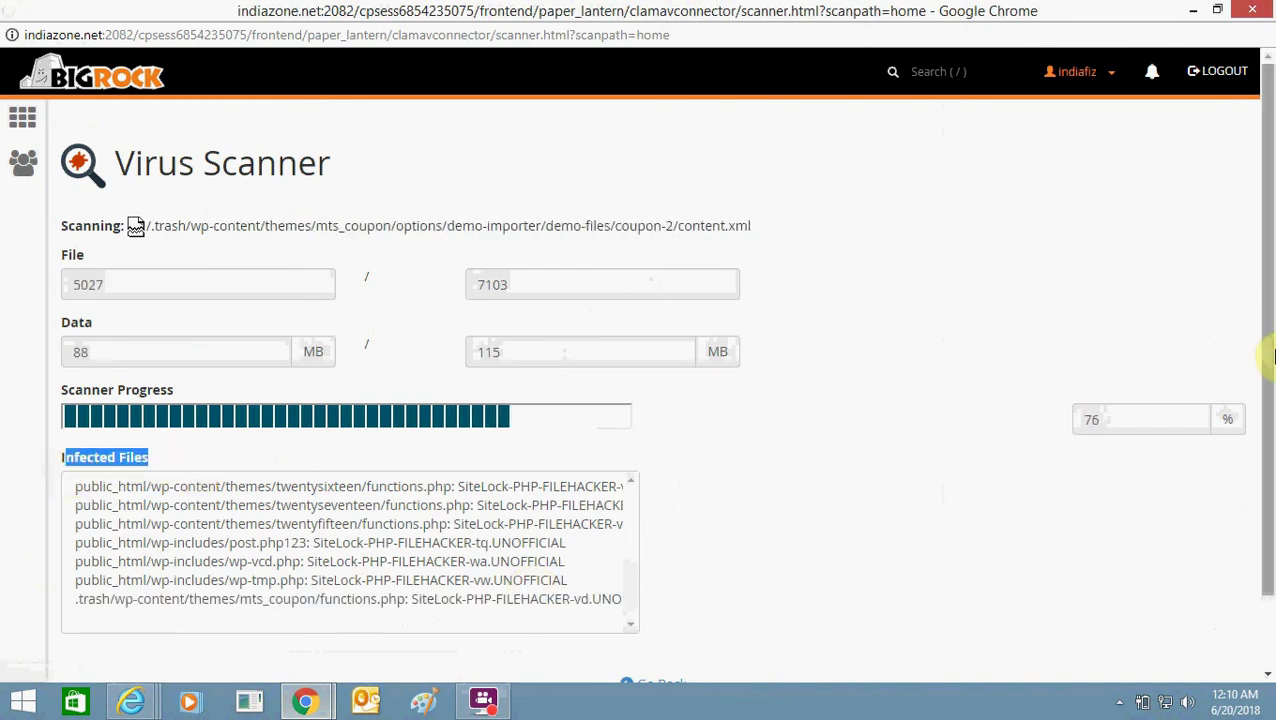
mouse_move(1266, 353)
mouse_down()
mouse_move(1270, 445)
mouse_move(1270, 353)
mouse_up()
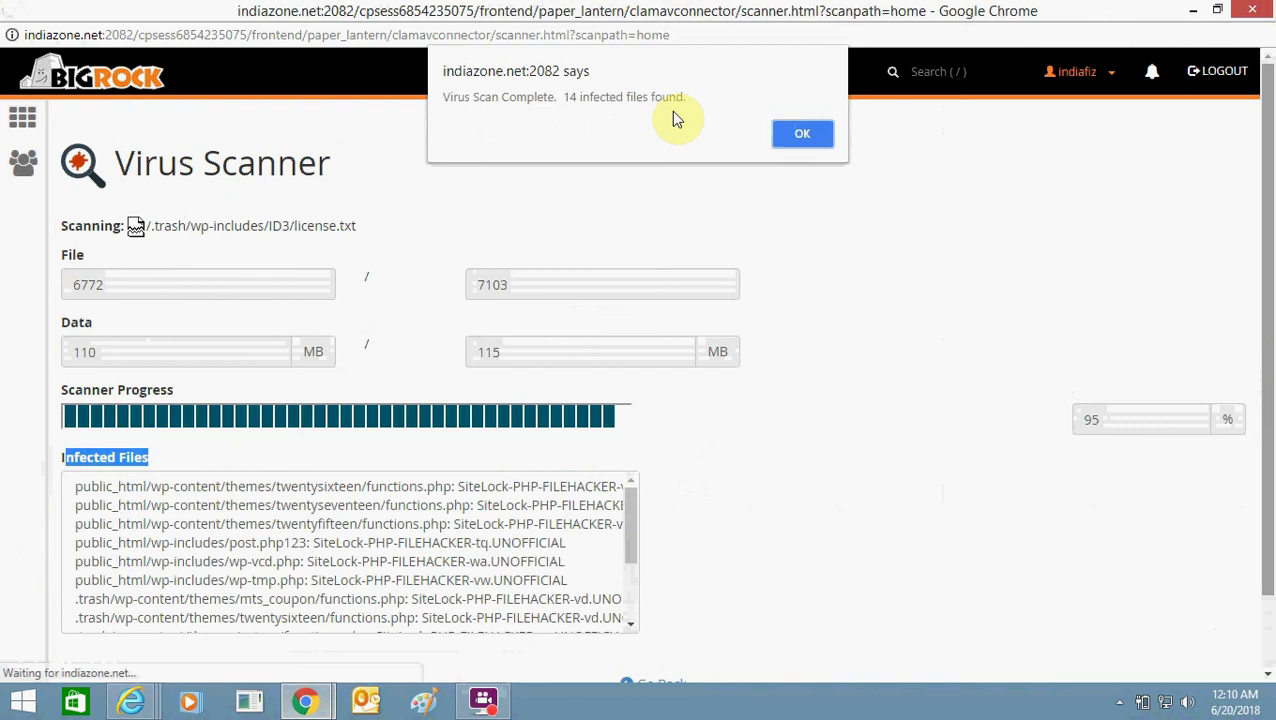
Dismiss the scan-complete alert and scroll through the infected files cleanup list.
click(808, 140)
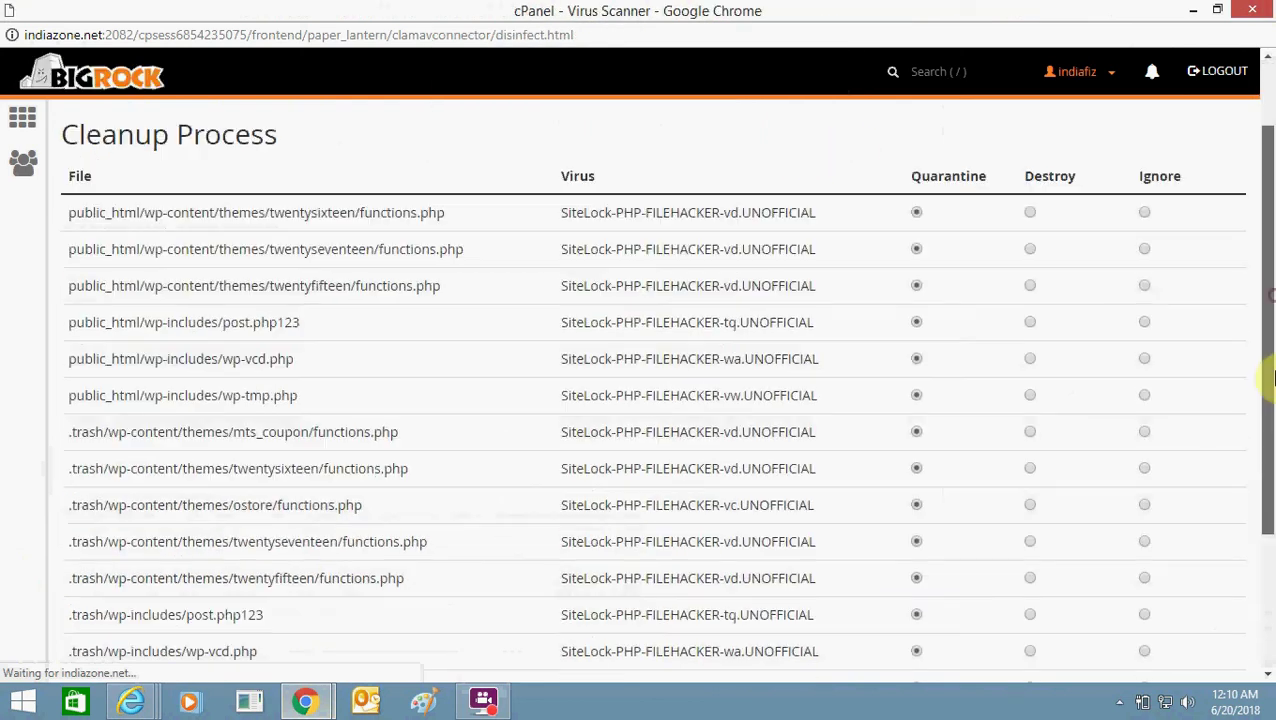
scroll(1270, 377, down, 1)
drag(1270, 377, 1270, 403)
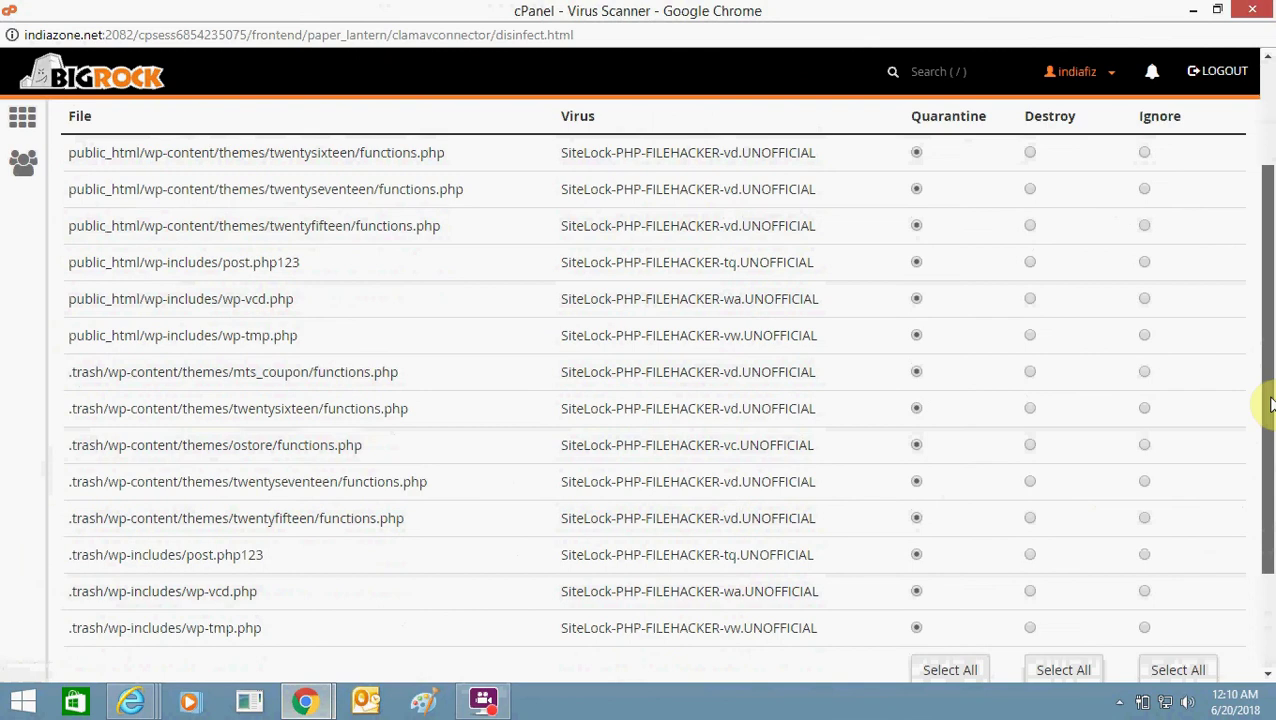
drag(1270, 400, 1266, 518)
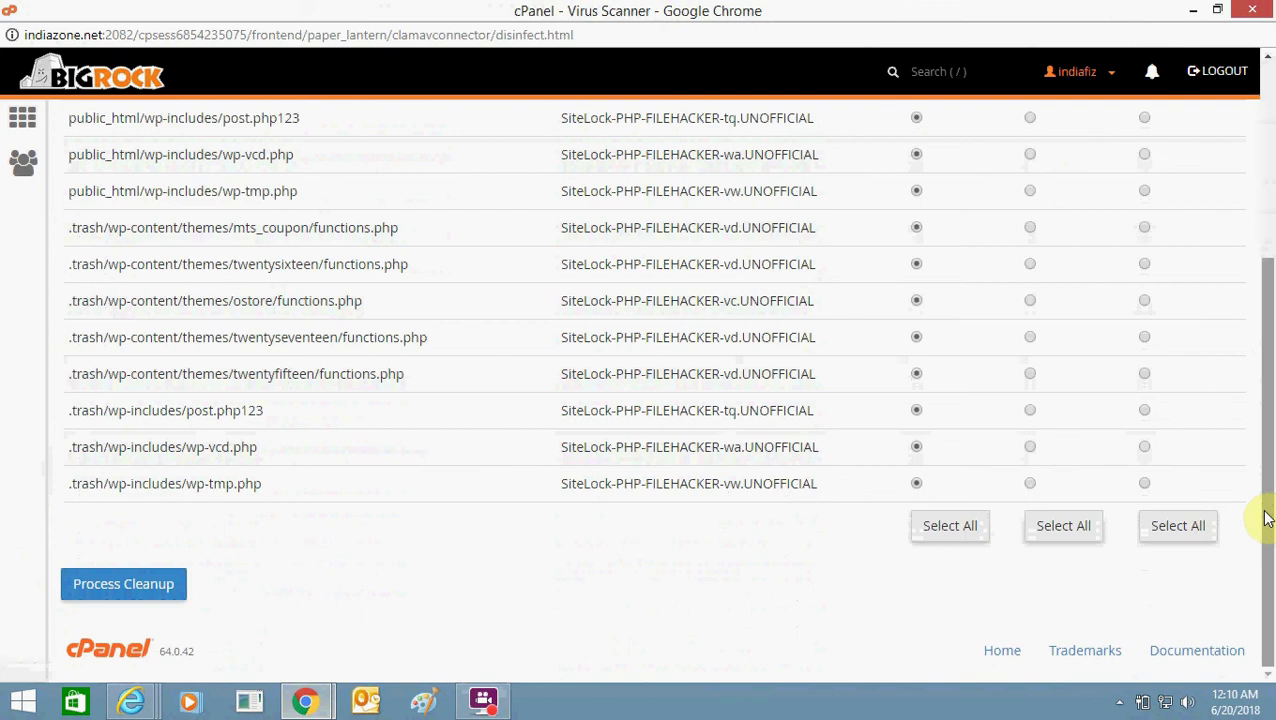
mouse_move(1266, 518)
mouse_down()
mouse_move(1270, 355)
mouse_move(1262, 533)
mouse_up()
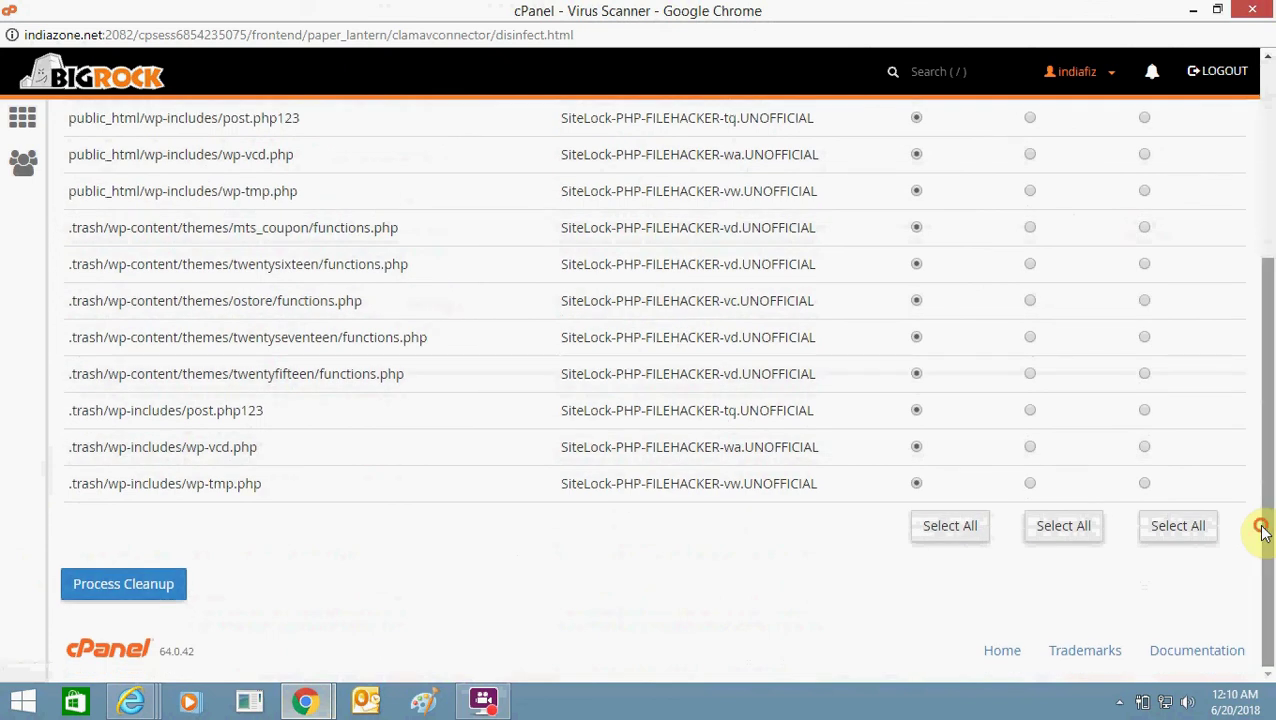
Set all 14 infected files to Quarantine instead of Destroy.
click(1048, 536)
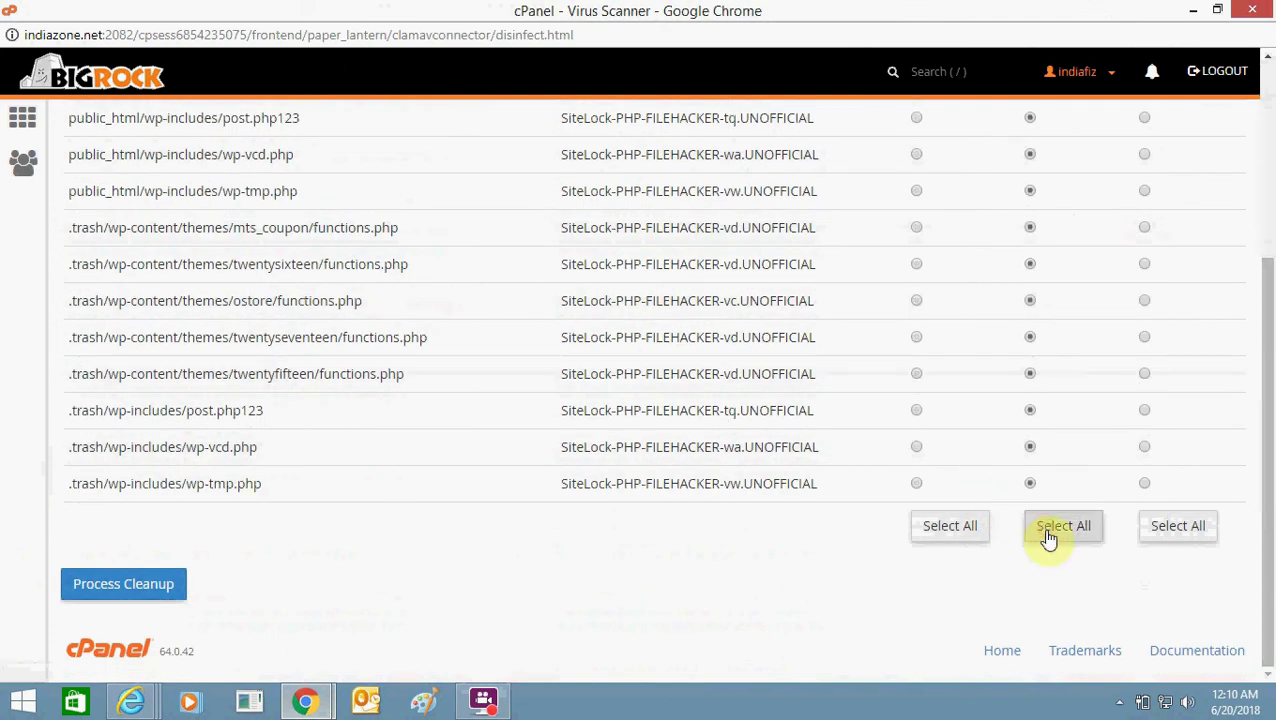
click(968, 536)
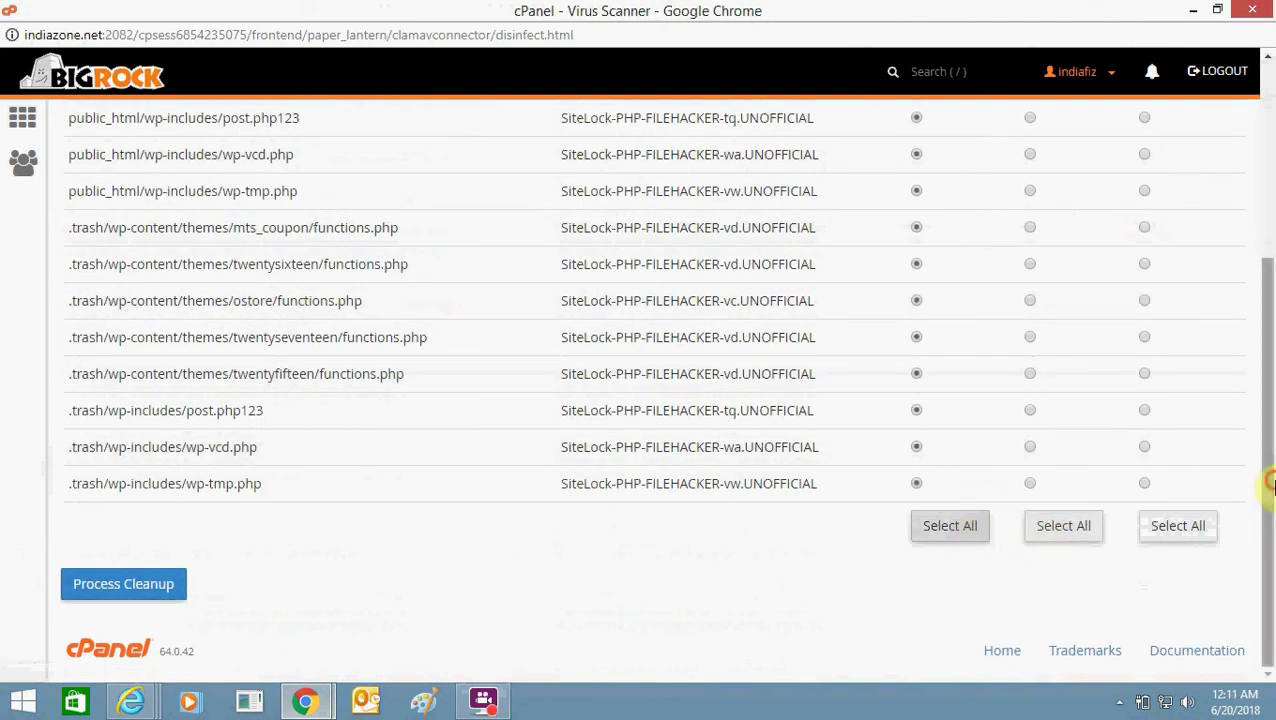
drag(1270, 484, 1270, 344)
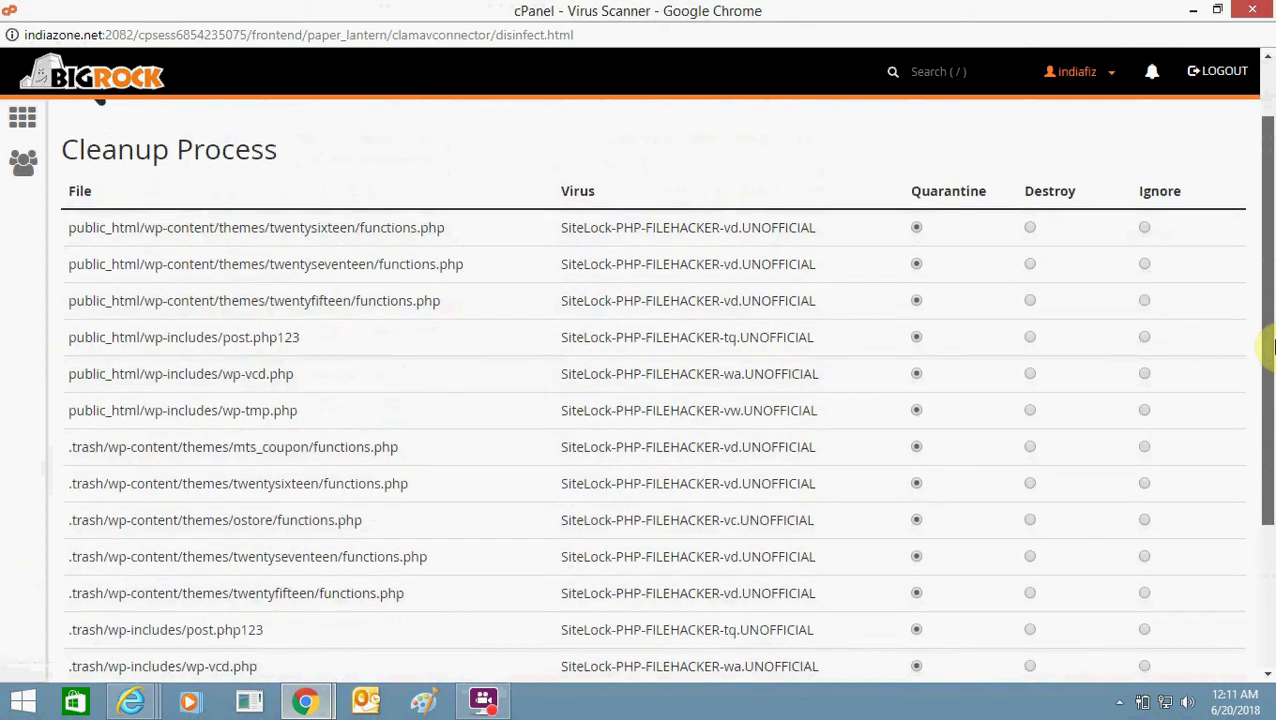
mouse_move(1270, 343)
mouse_down()
mouse_move(1270, 465)
mouse_move(1270, 385)
mouse_up()
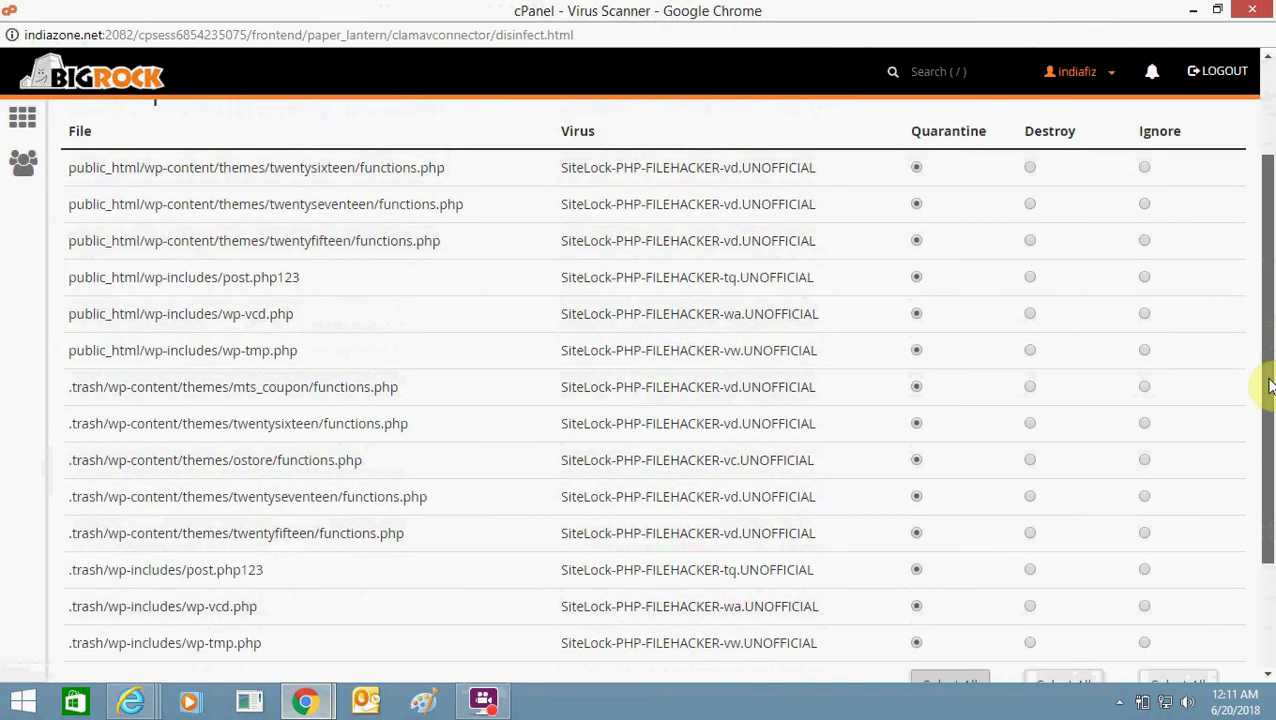
double_click(944, 137)
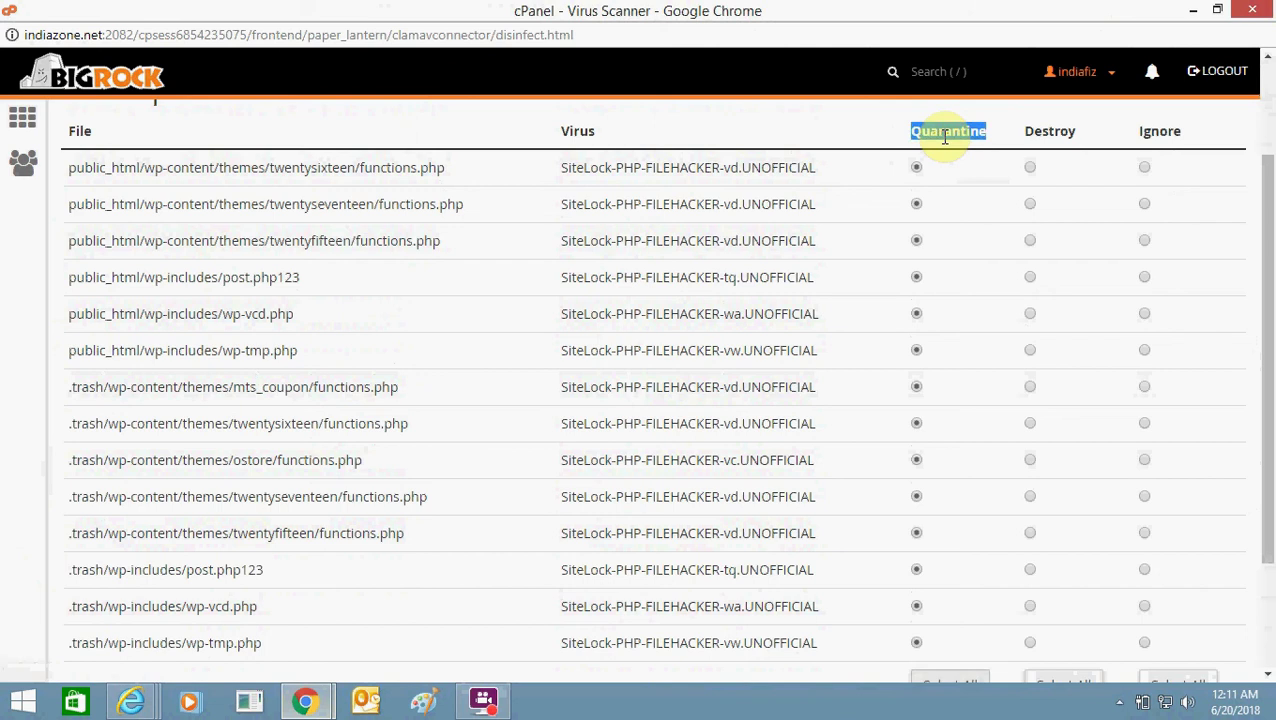
key(ctrl+alt+w)
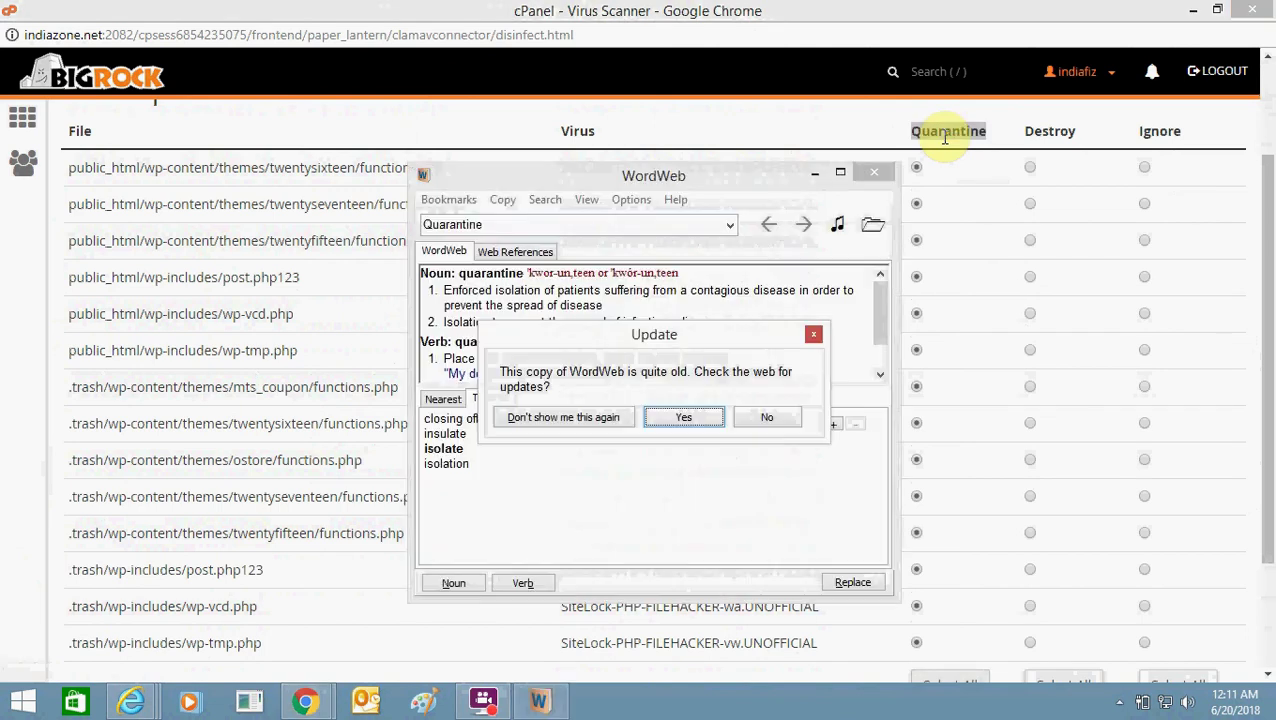
click(766, 418)
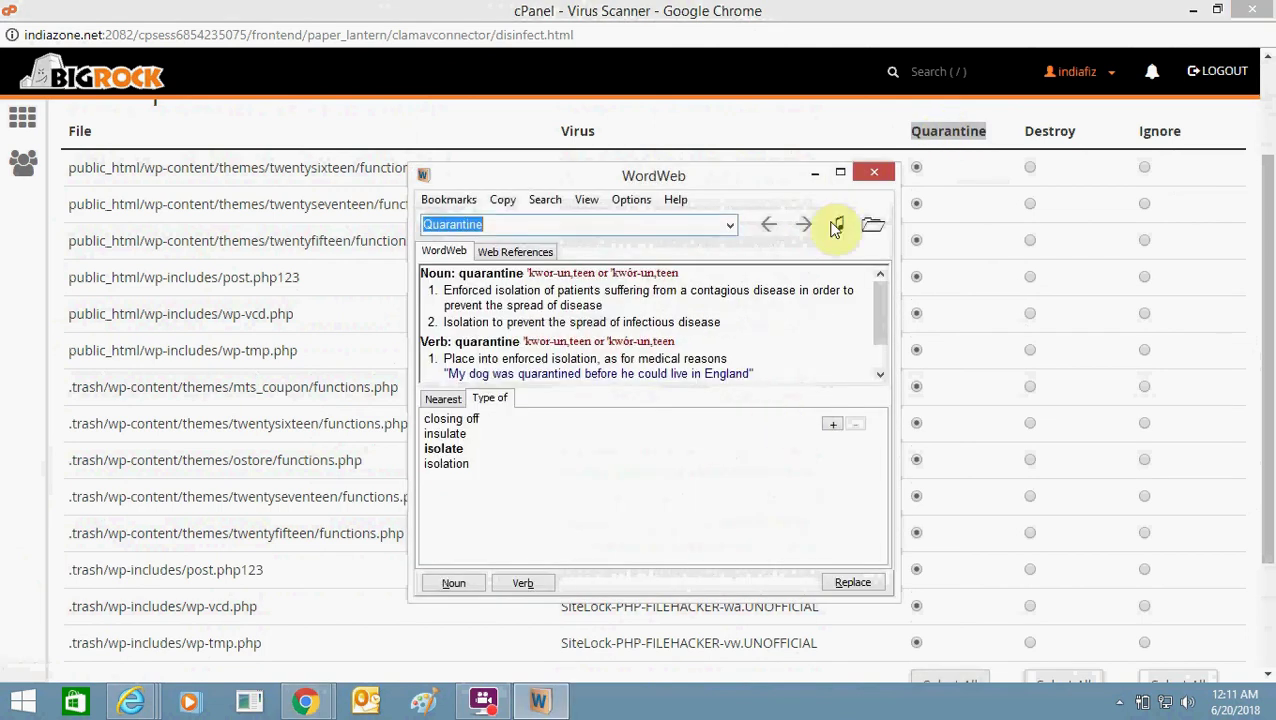
click(876, 174)
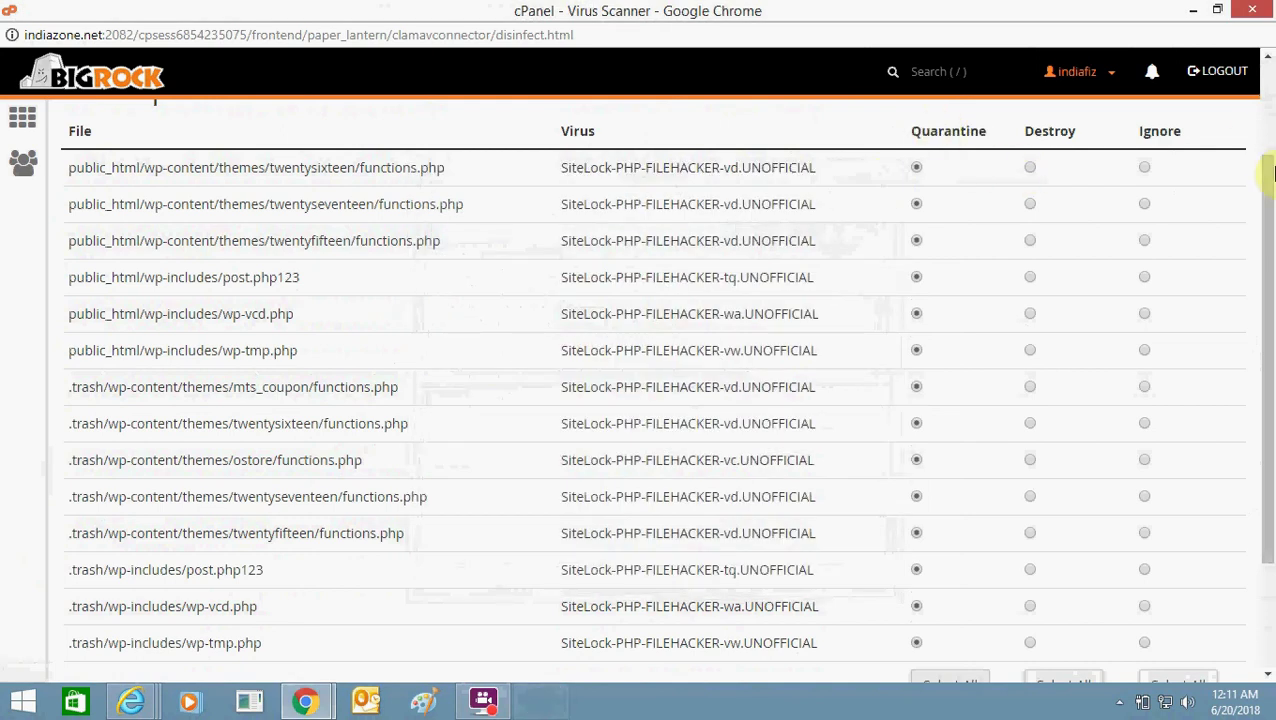
Process the cleanup so all 14 infected files are quarantined.
drag(1266, 207, 1272, 415)
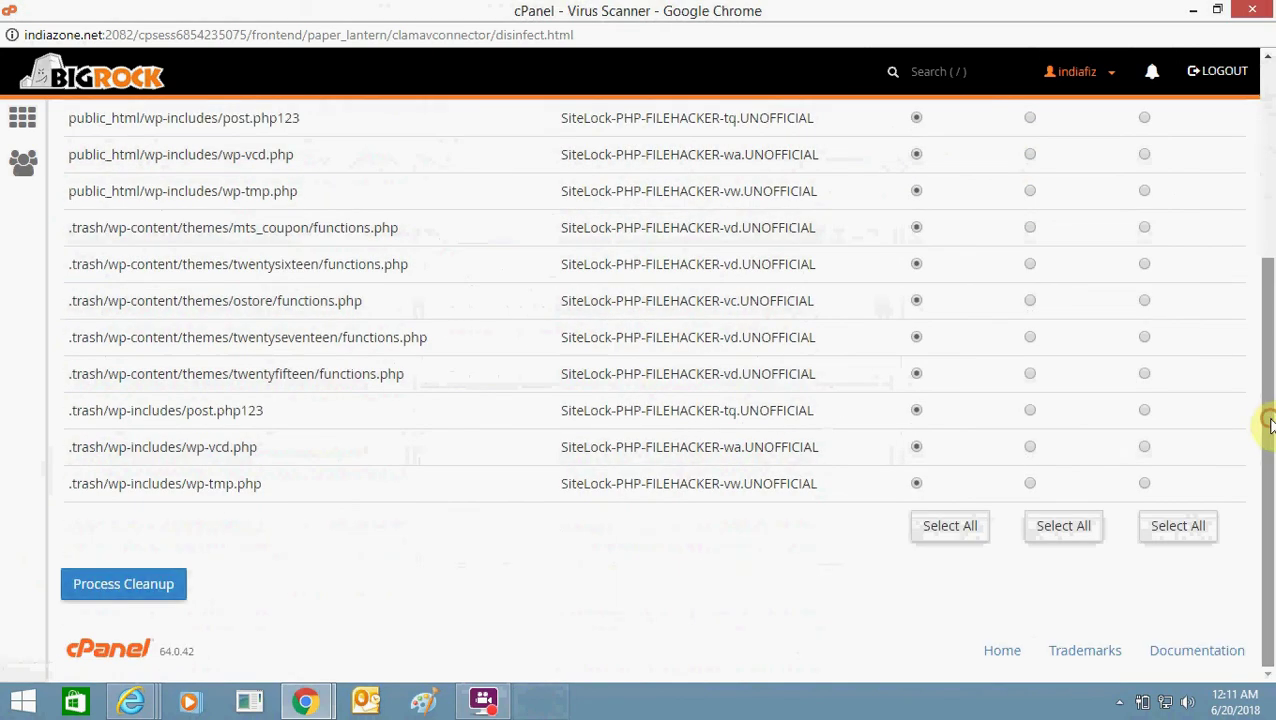
click(163, 590)
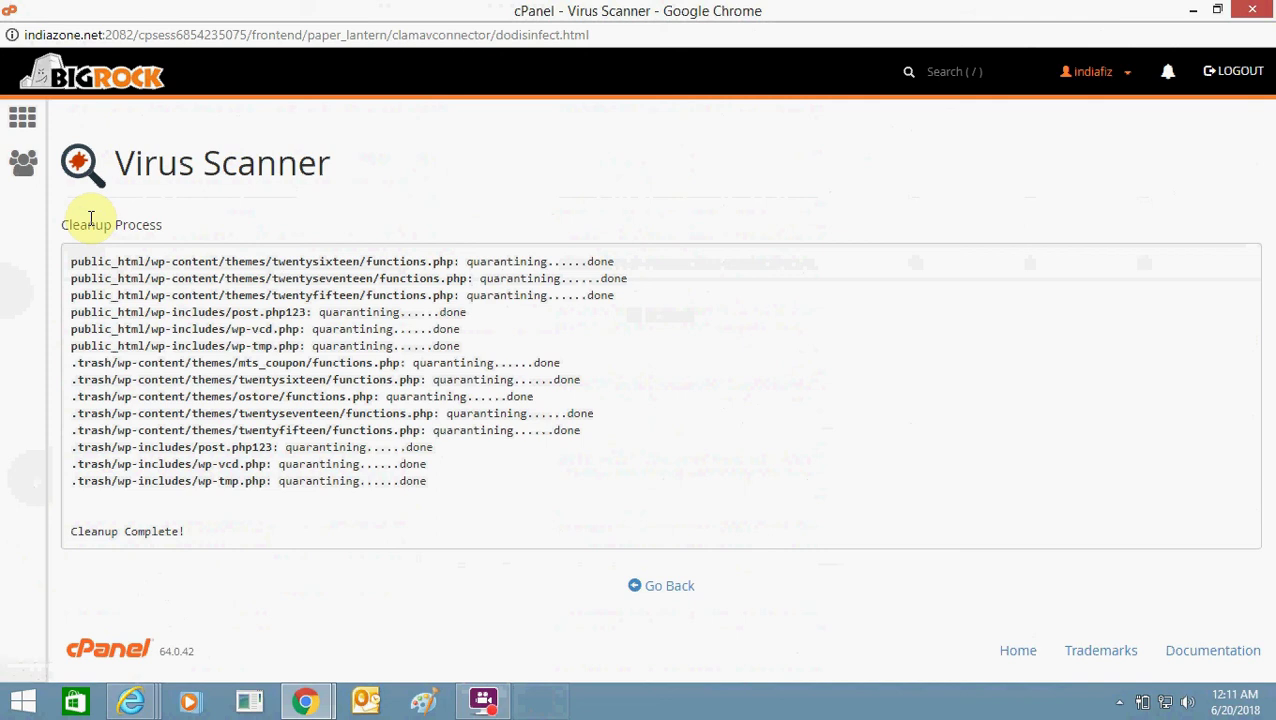
Go back to the cPanel dashboard and scroll down to Health Checks and Monitoring.
click(676, 590)
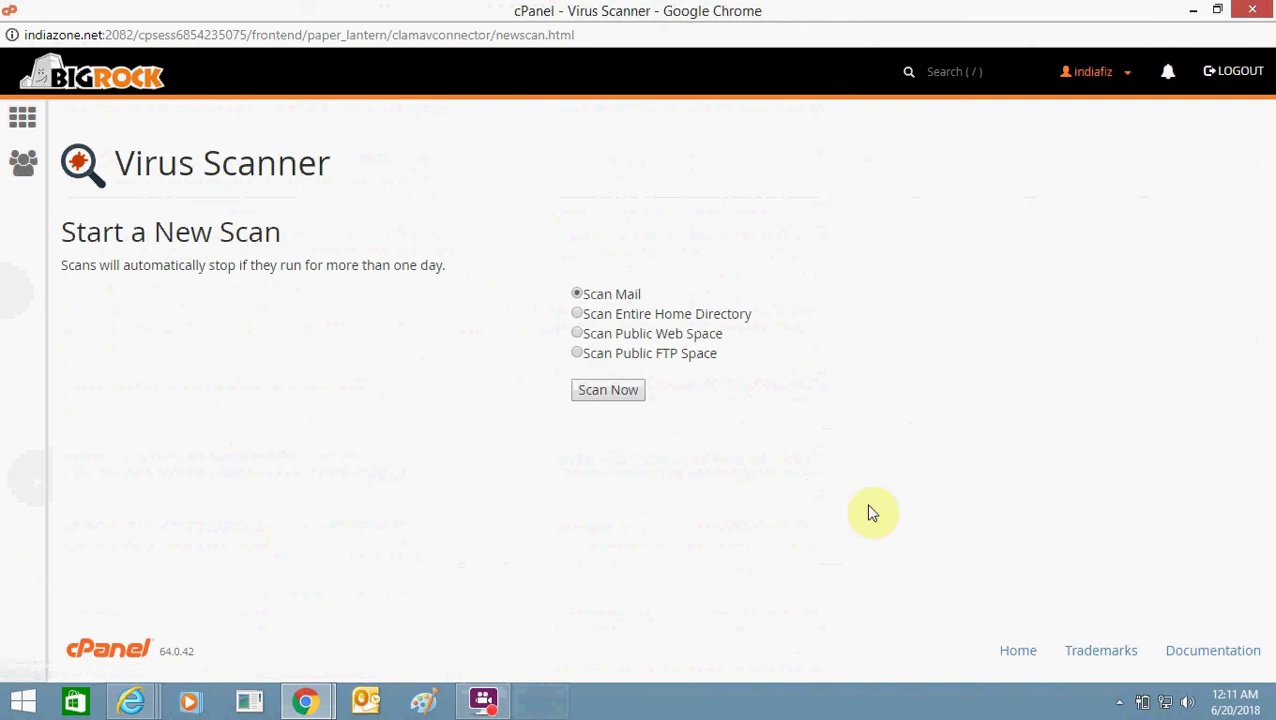
click(23, 123)
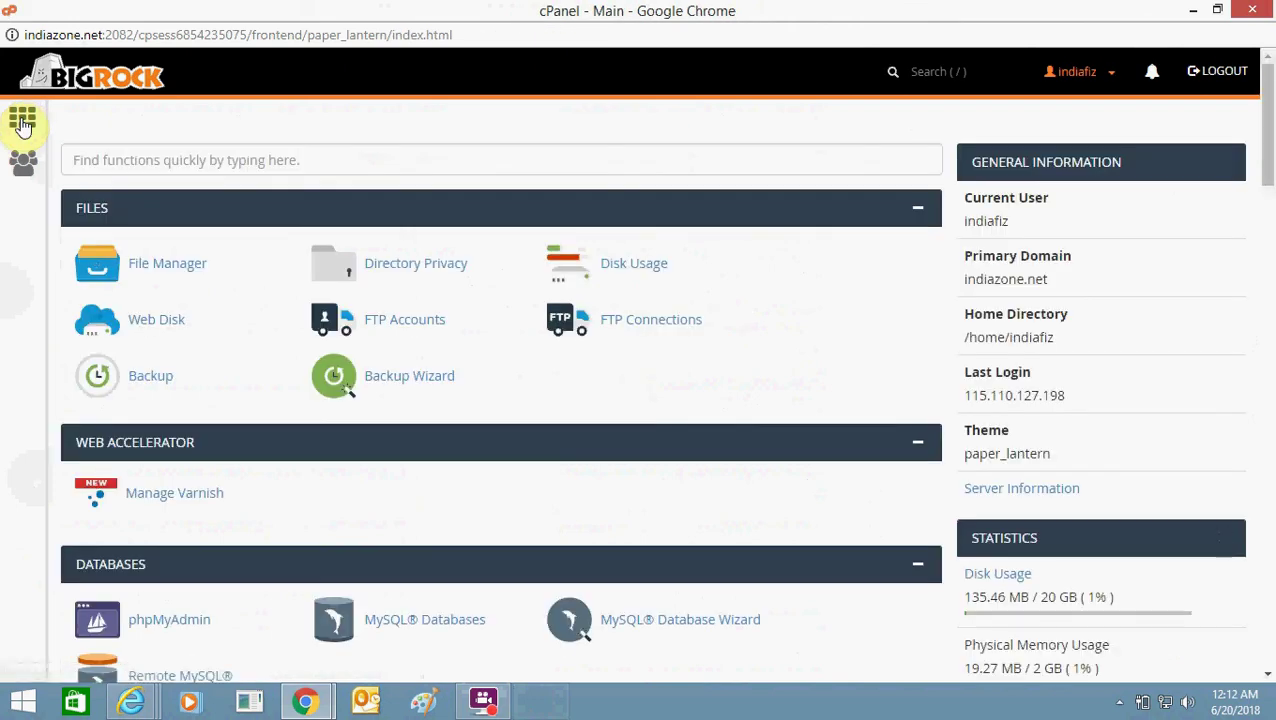
drag(1266, 155, 1270, 630)
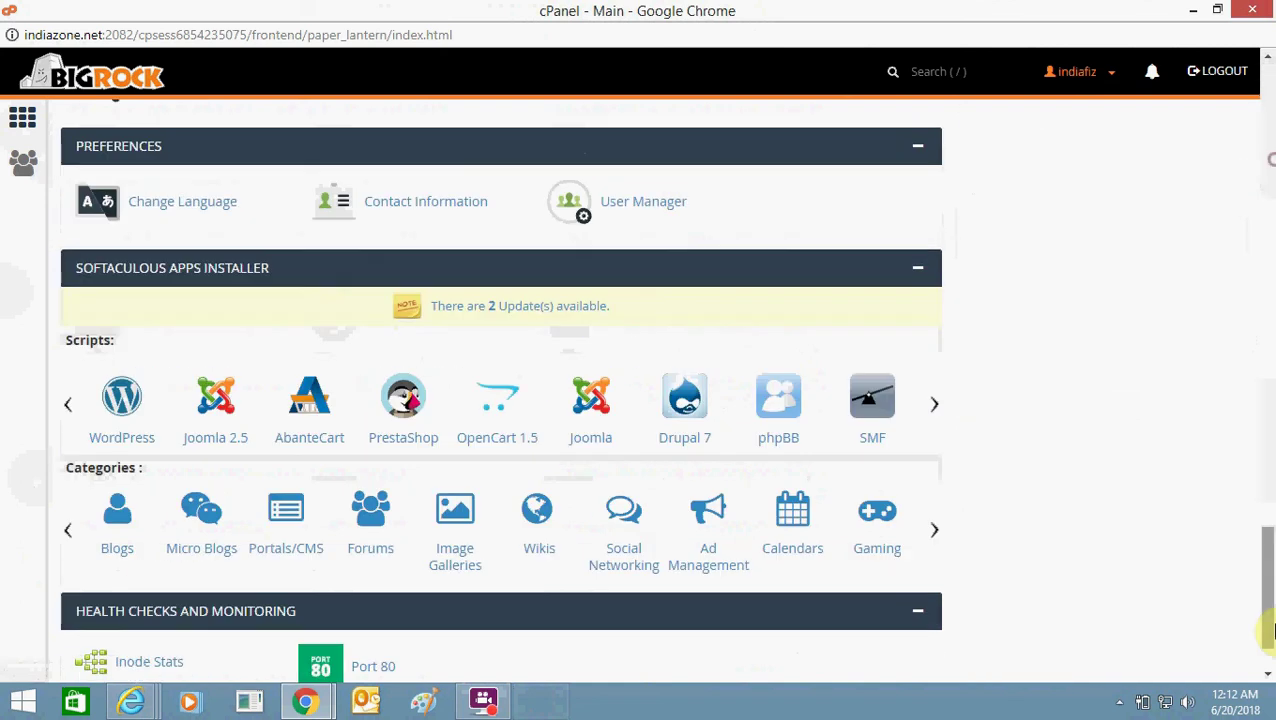
drag(1262, 570, 1268, 615)
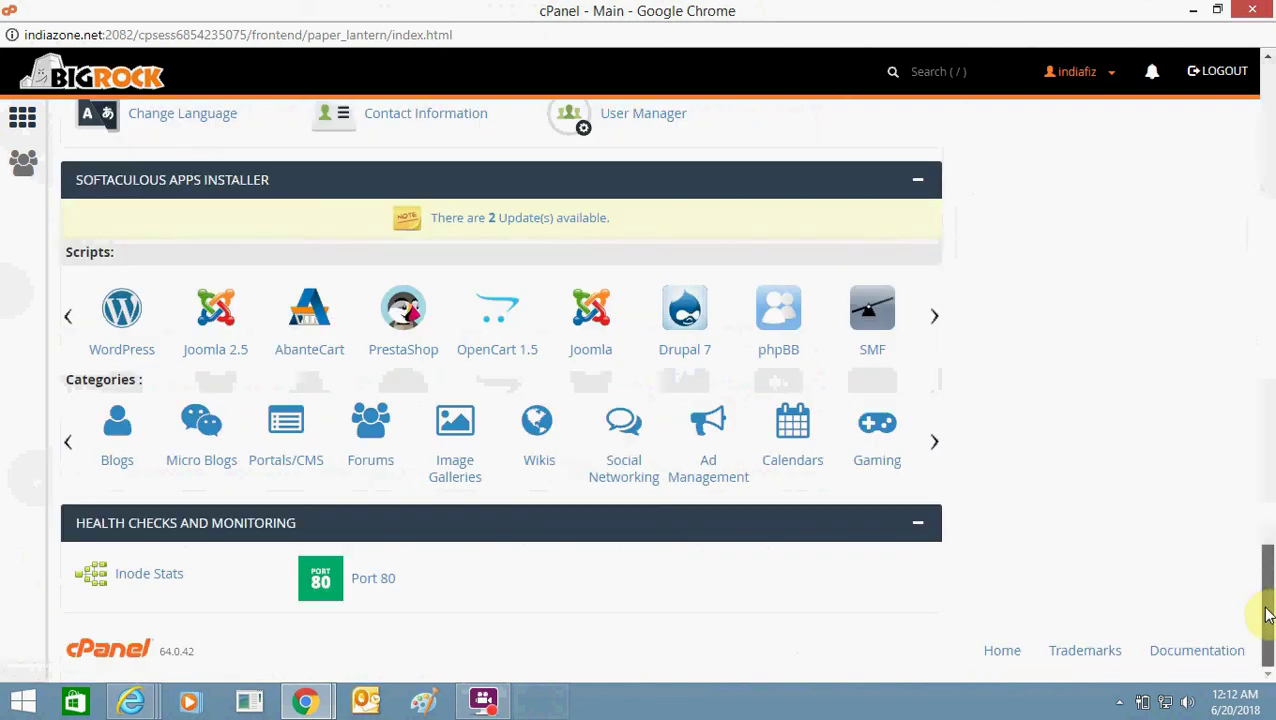
Open the Port 80 page listing blocked outbound ports and flagged malware files.
click(377, 590)
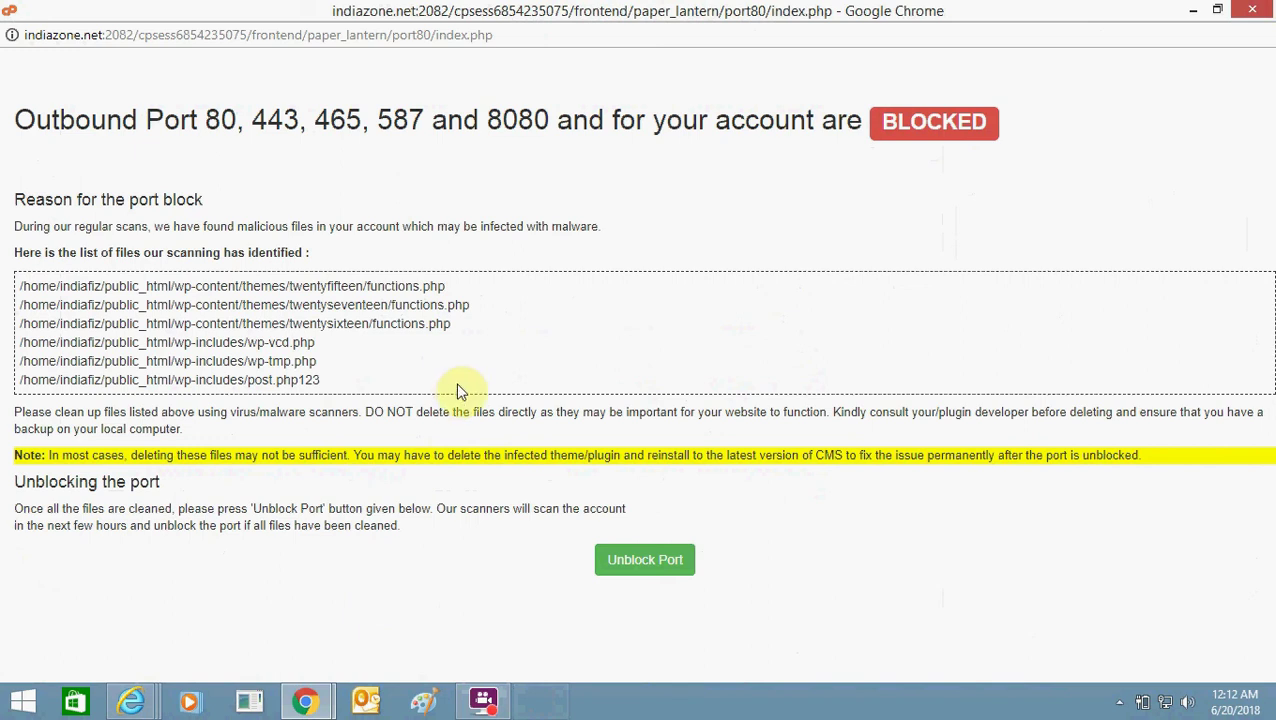
drag(186, 250, 274, 250)
click(182, 250)
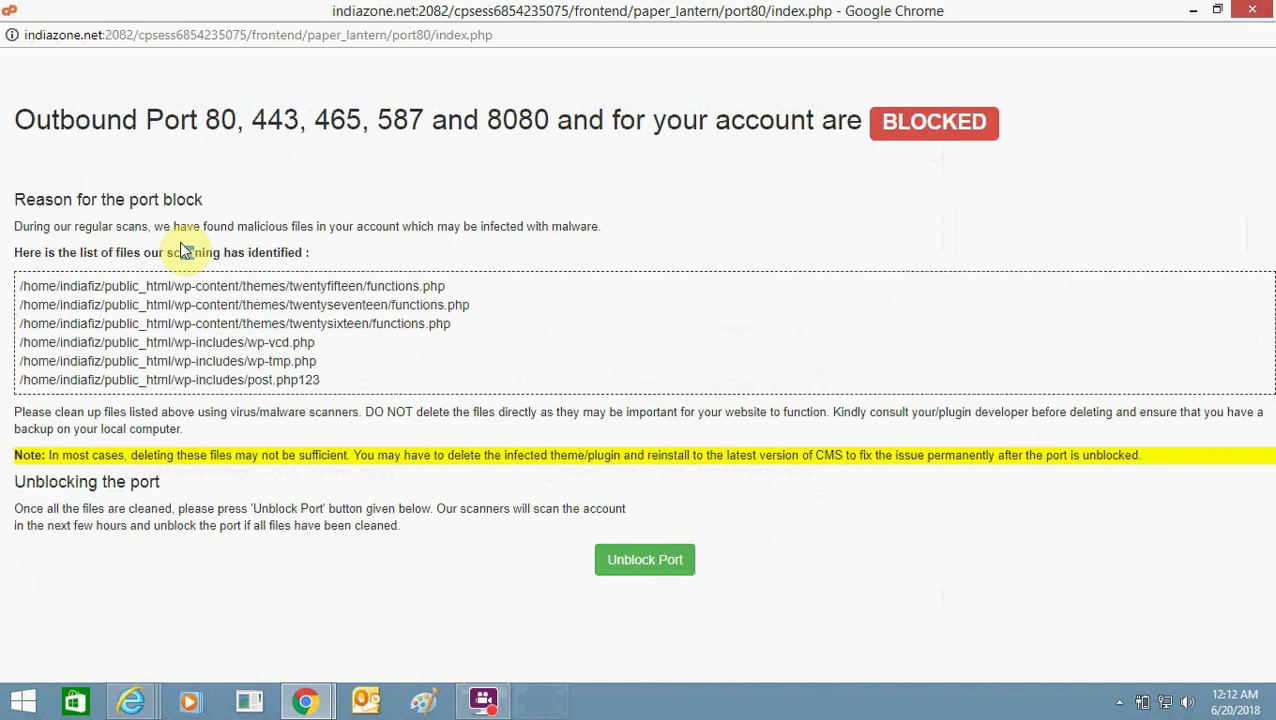
Request outbound port unblocking and review the queued-for-priority-unblock confirmation and blocked ports.
click(664, 562)
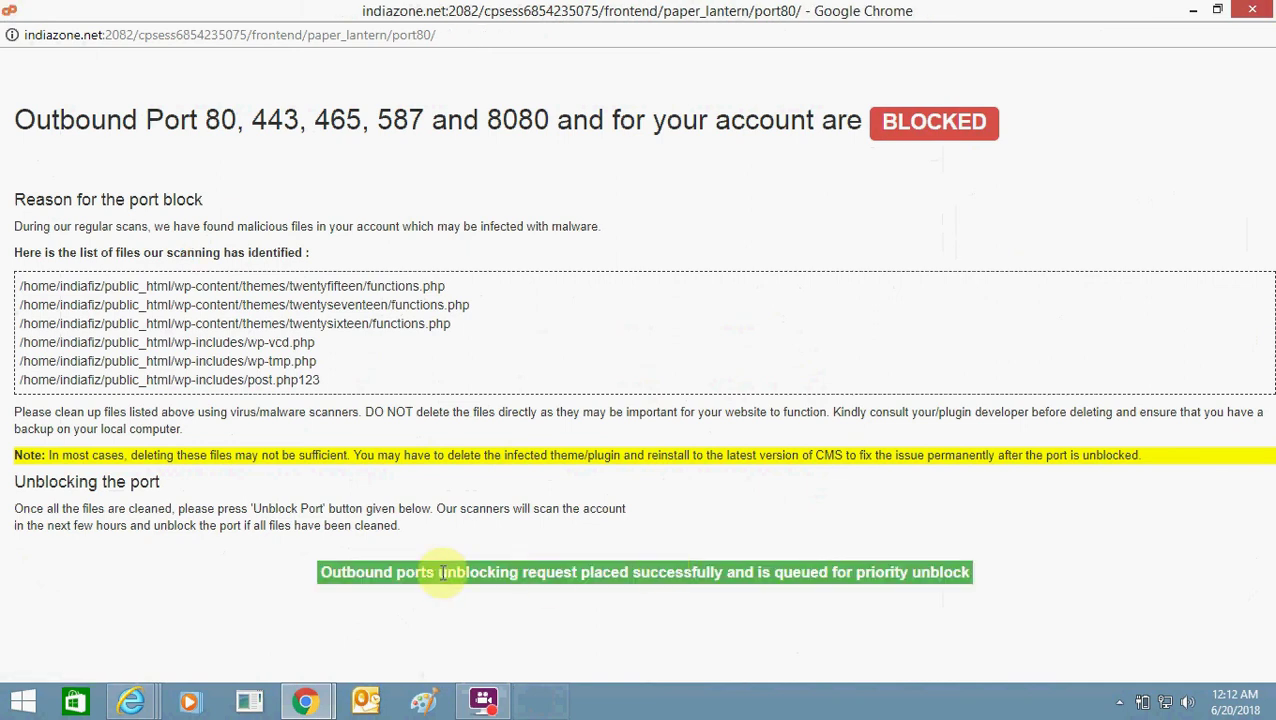
drag(325, 572, 604, 598)
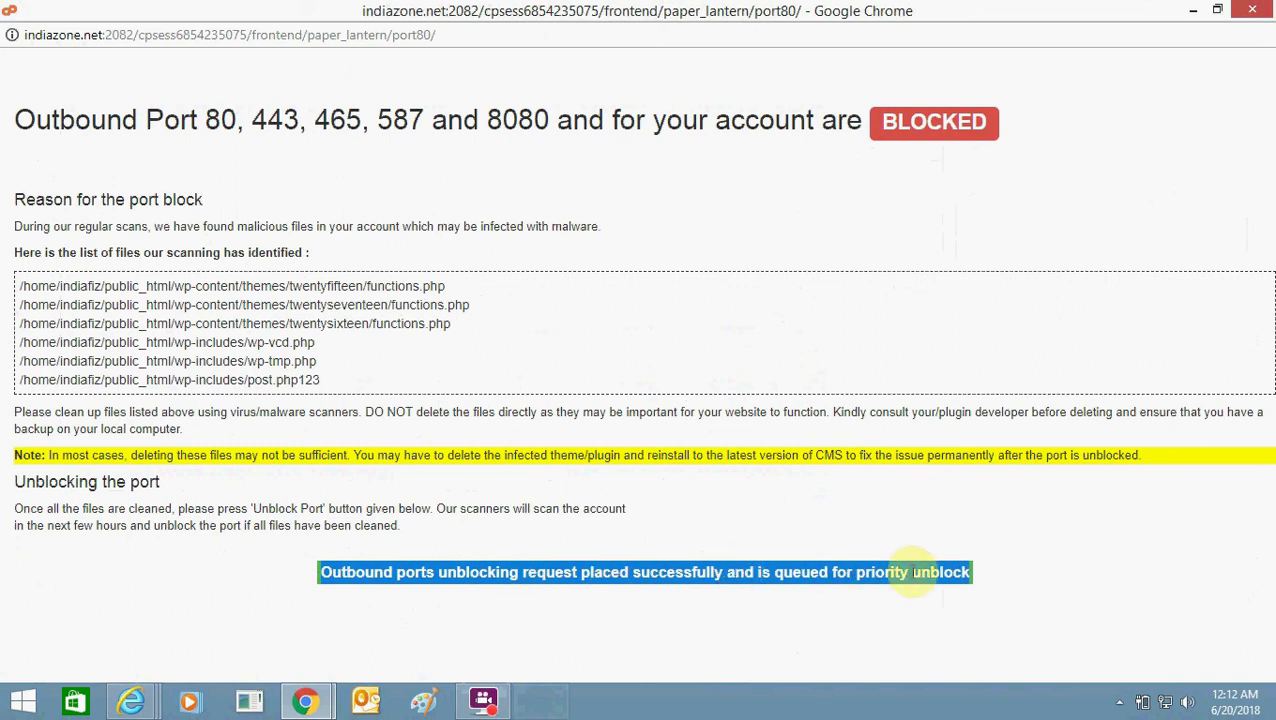
drag(822, 572, 945, 572)
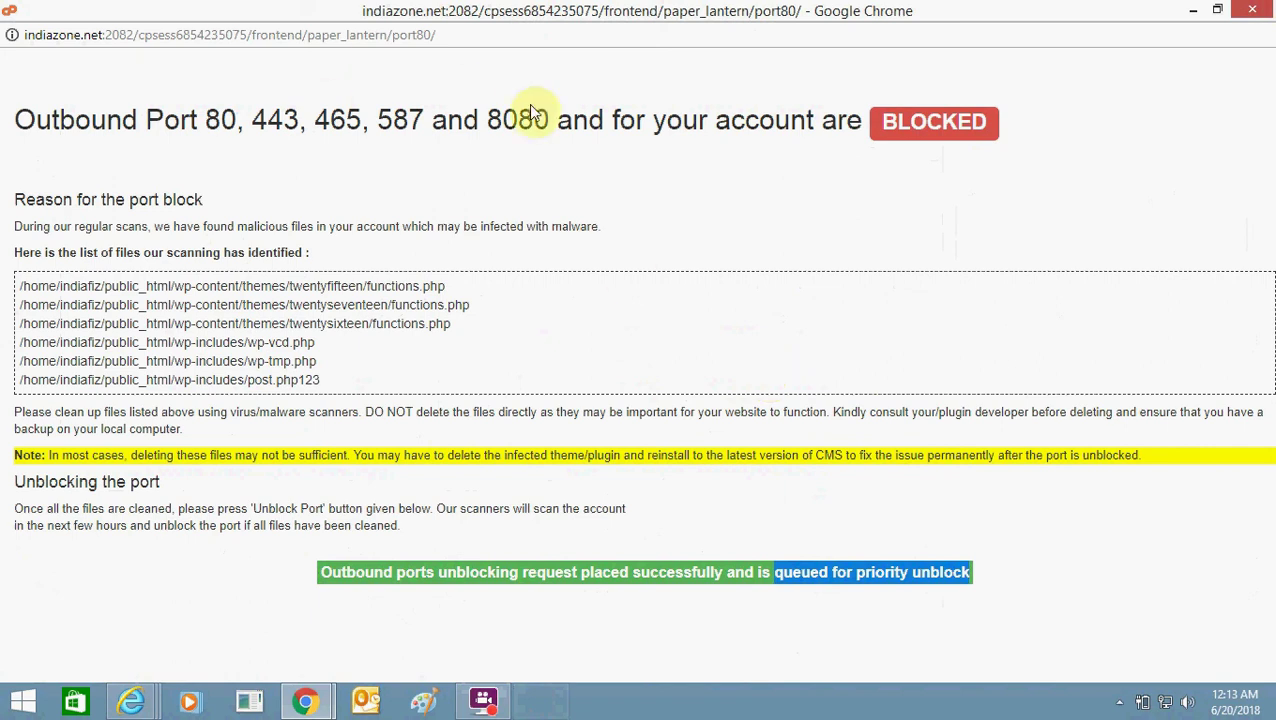
click(805, 222)
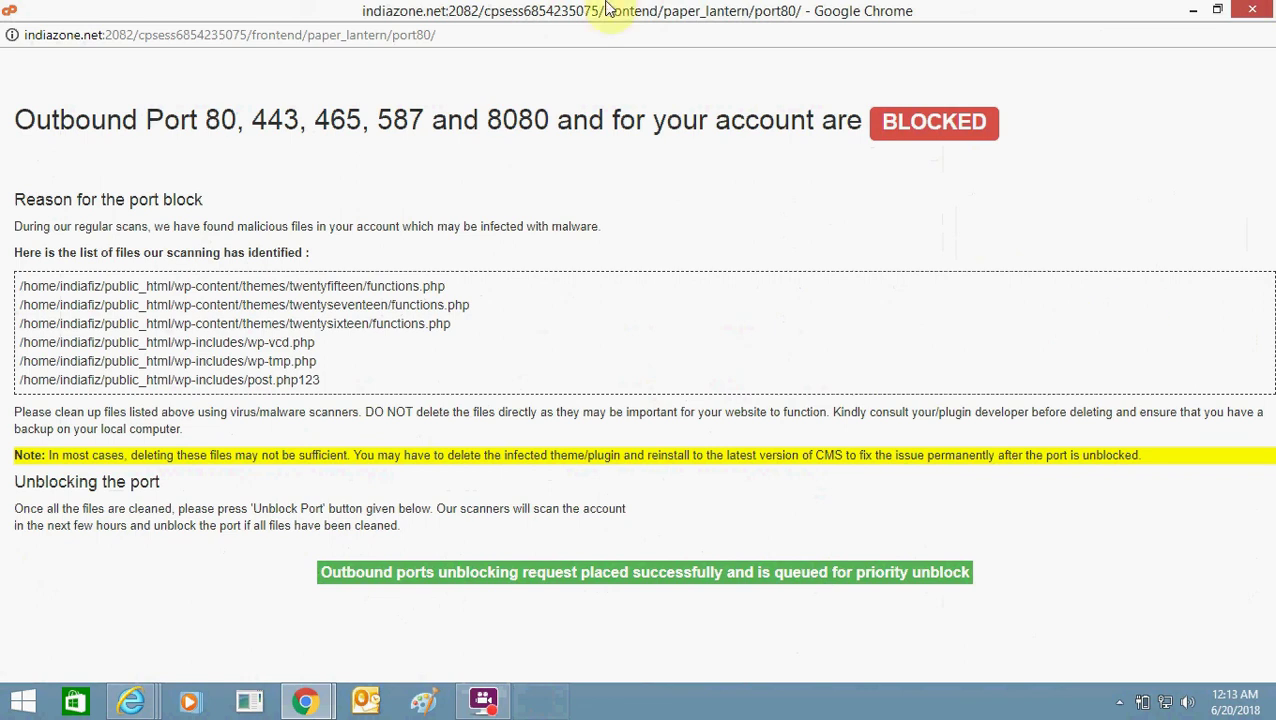
drag(180, 121, 643, 110)
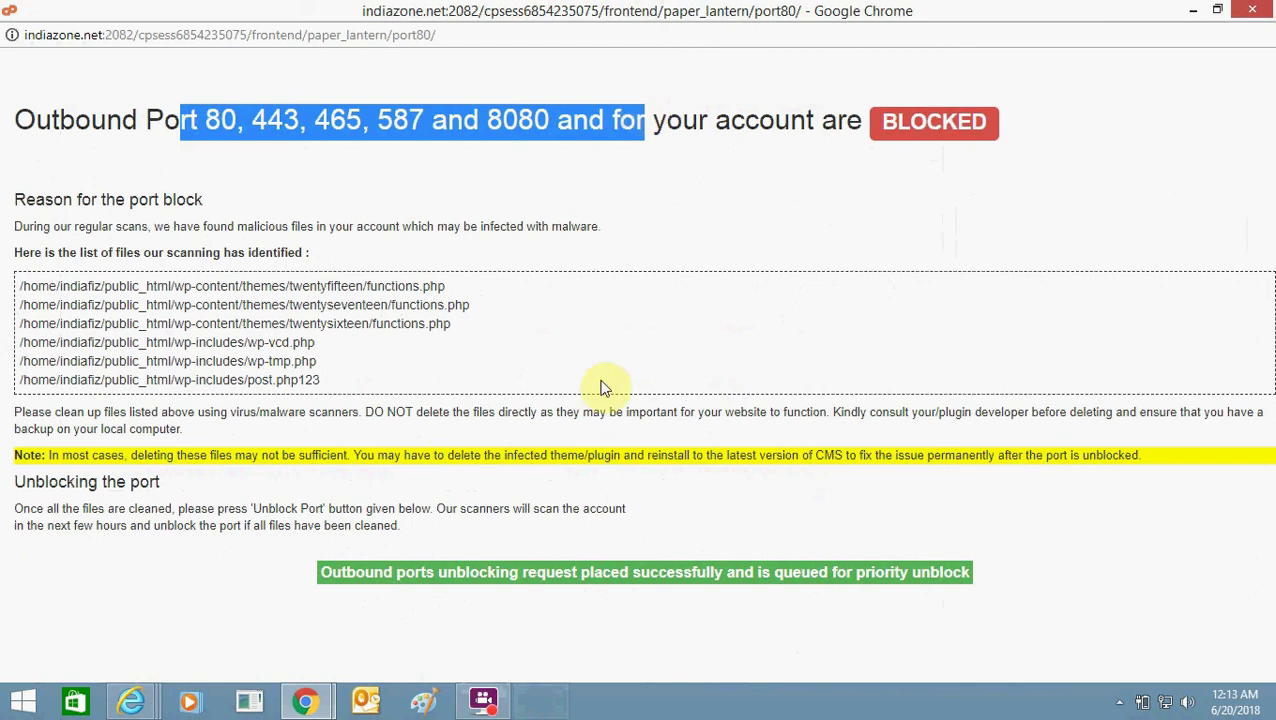
click(485, 700)
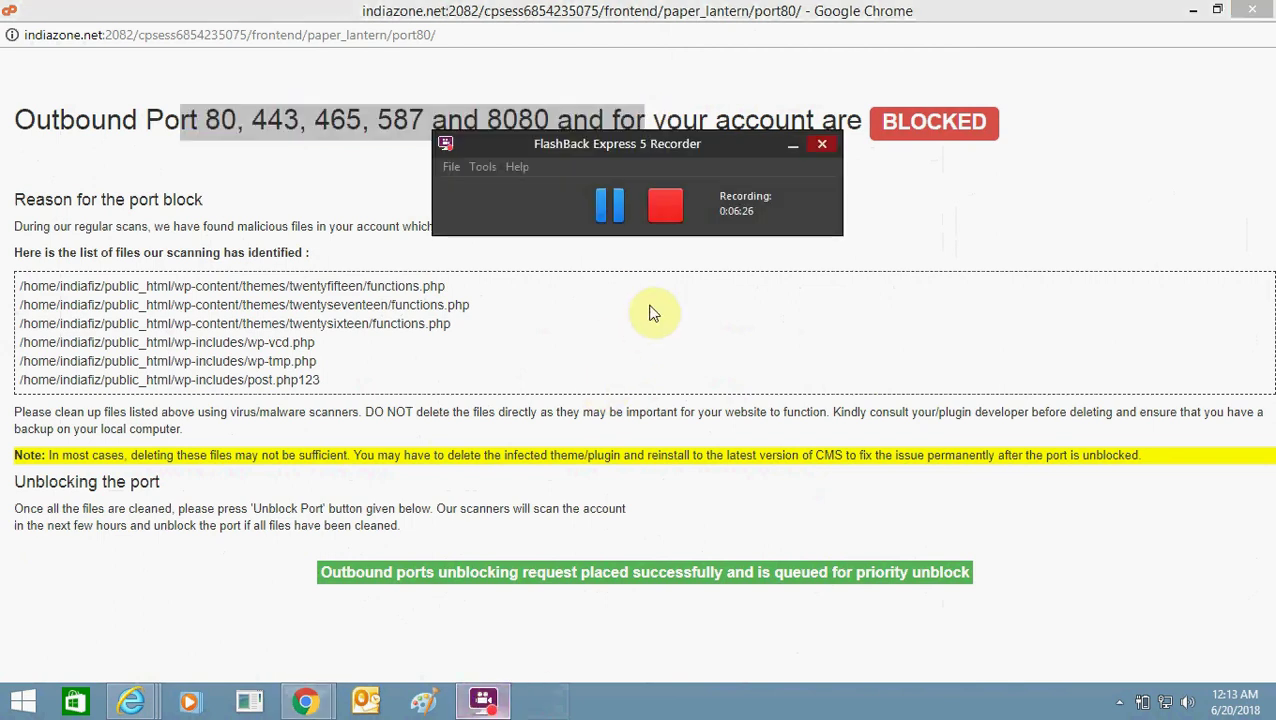